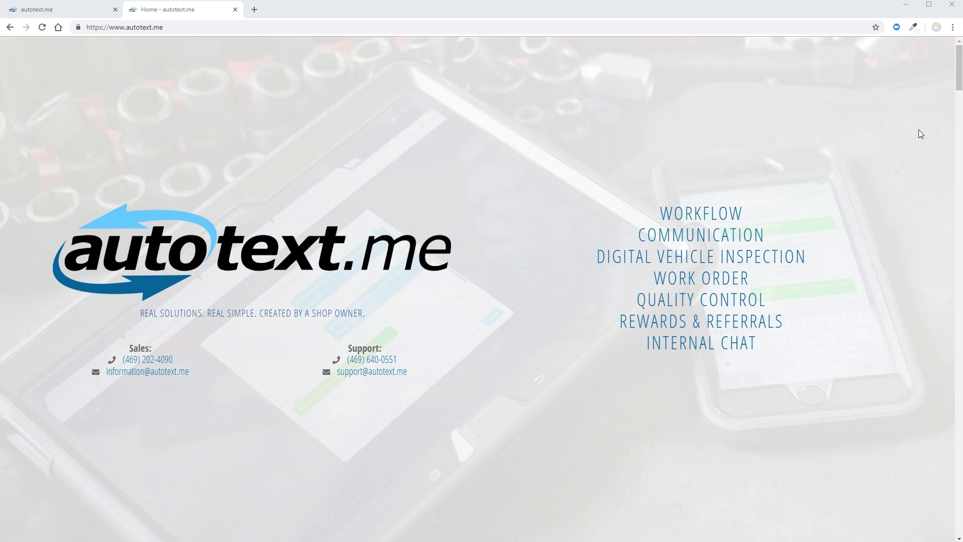
Open the "Logging in as the administrator" article in the site's administrator training and read through it.
scroll(919, 130, "down", 5)
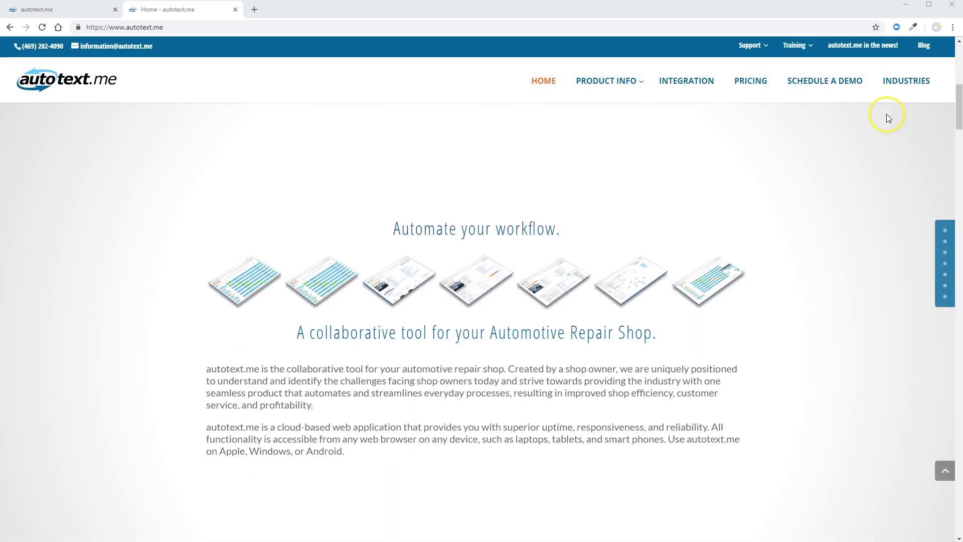
mouse_move(810, 53)
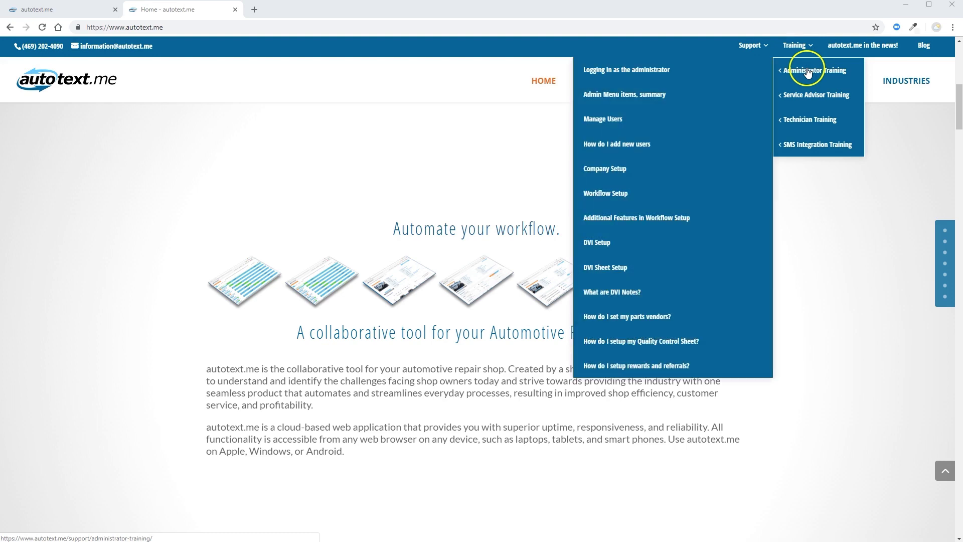
left_click(806, 67)
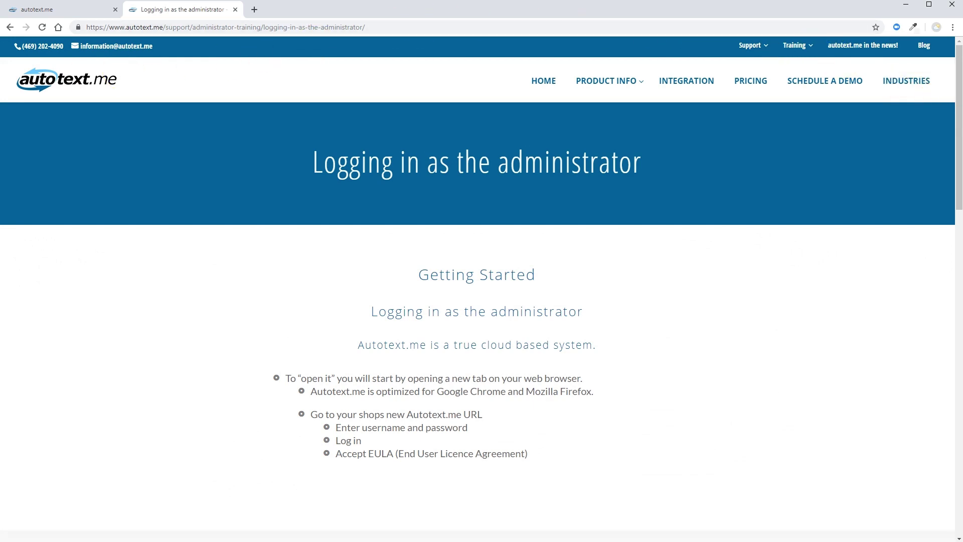
left_click_drag(959, 110, 959, 327)
Switch to the shop's autotext.me login page and sign in as admin with the saved credentials.
left_click(555, 337)
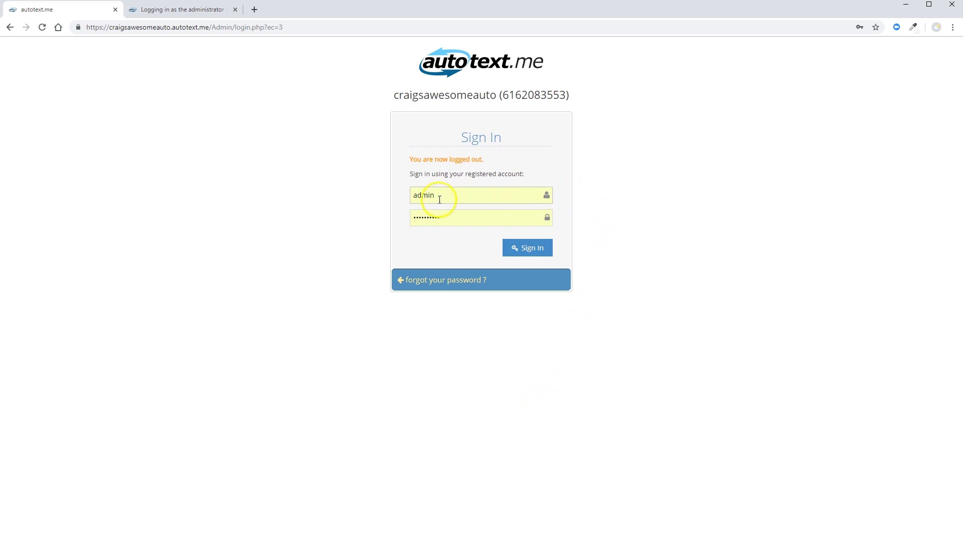
left_click(541, 251)
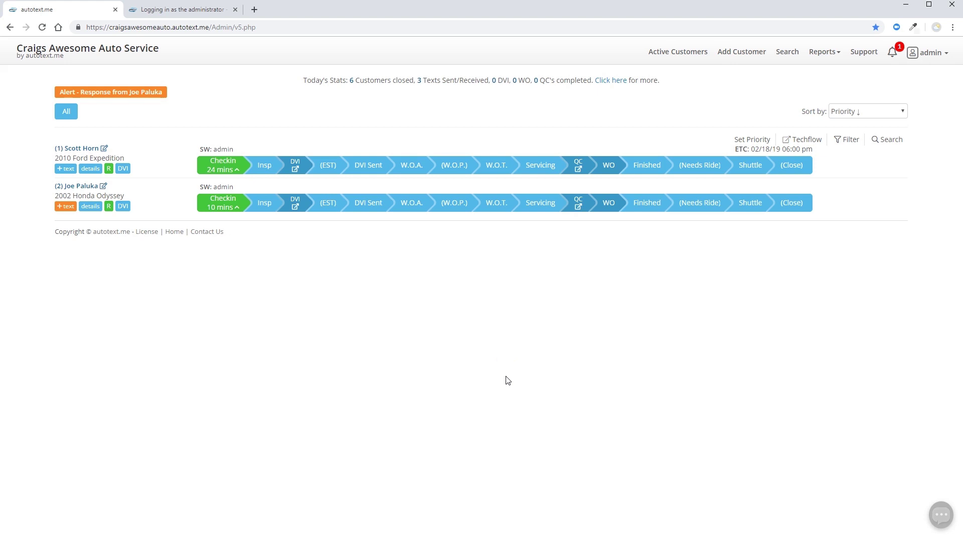
left_click(448, 342)
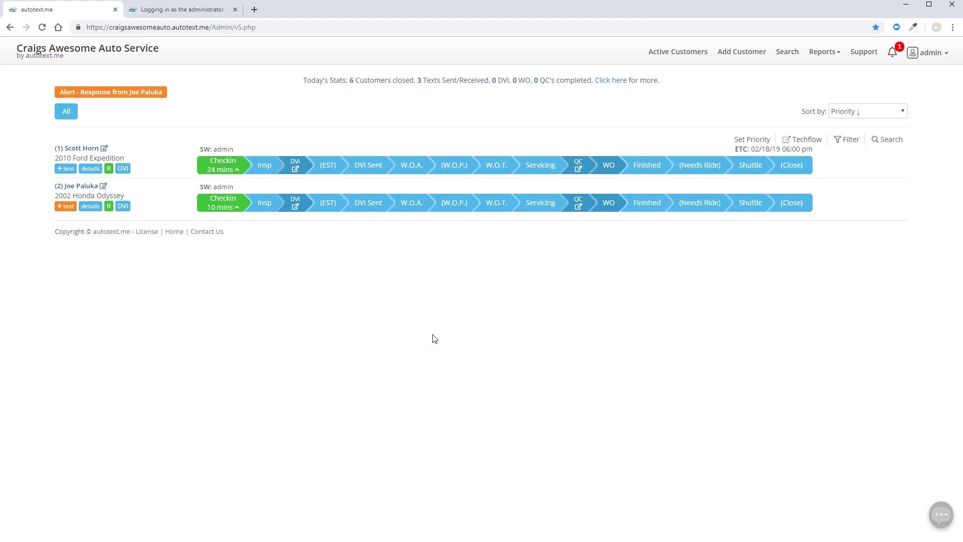
Read the text conversation with the 2002 Honda Odyssey customer and close it.
left_click(58, 207)
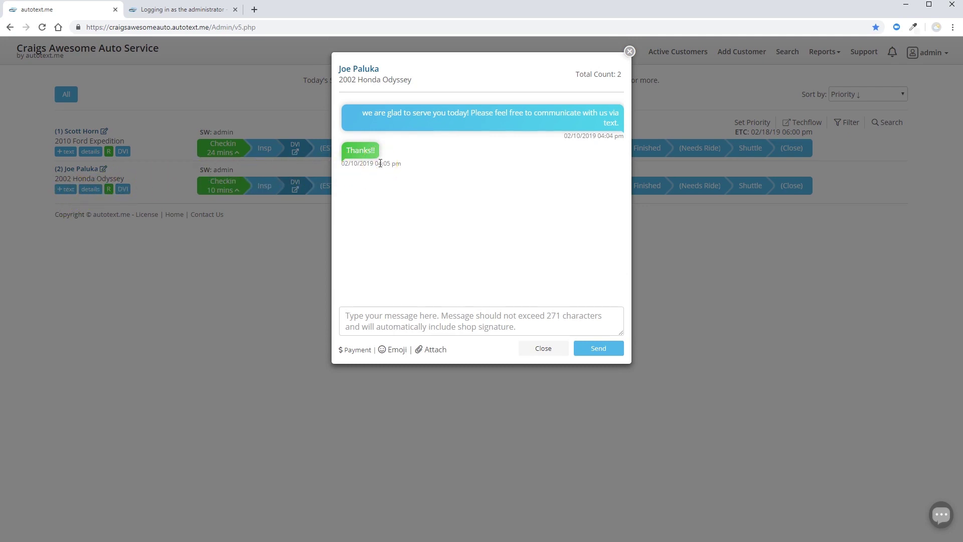
left_click(629, 51)
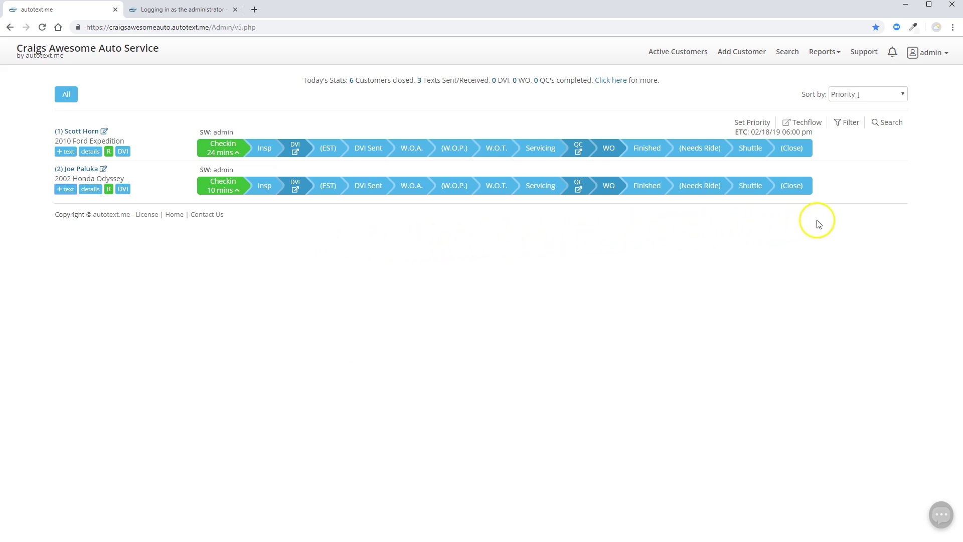
Open the new user account form and look through its job role choices and email field.
left_click(948, 54)
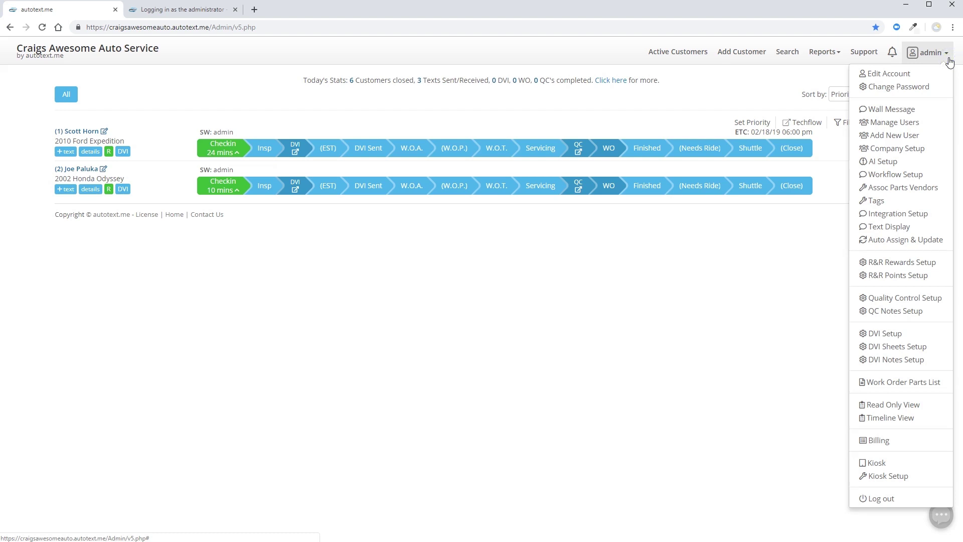
left_click(903, 139)
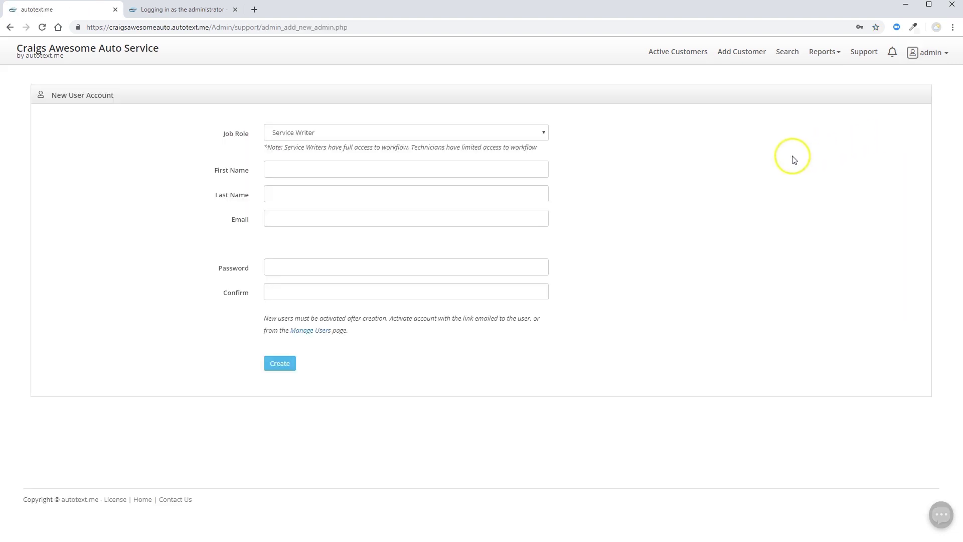
left_click(542, 135)
left_click(524, 147)
left_click(522, 134)
left_click(501, 158)
left_click(279, 218)
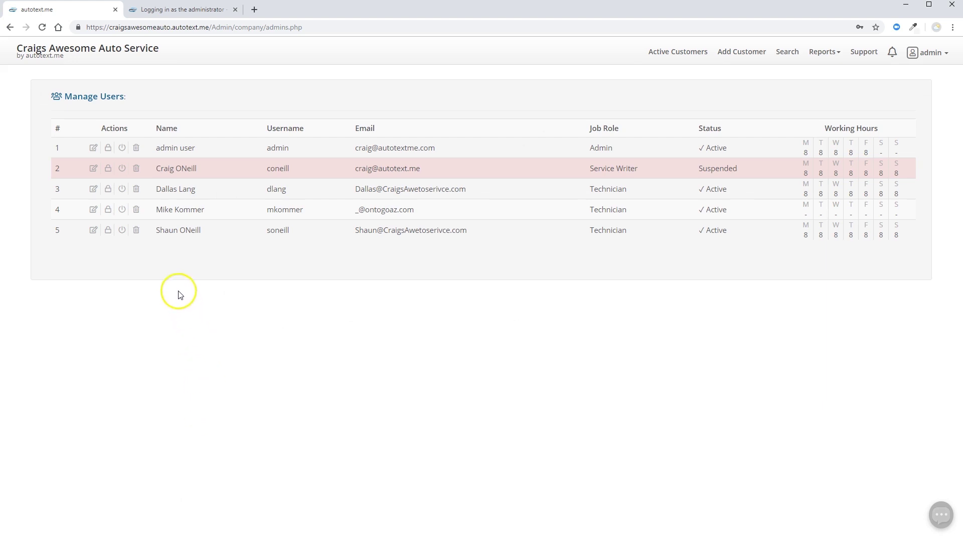
Activate the suspended service writer's account and look up the Manage Users topic in the administrator training.
left_click(121, 171)
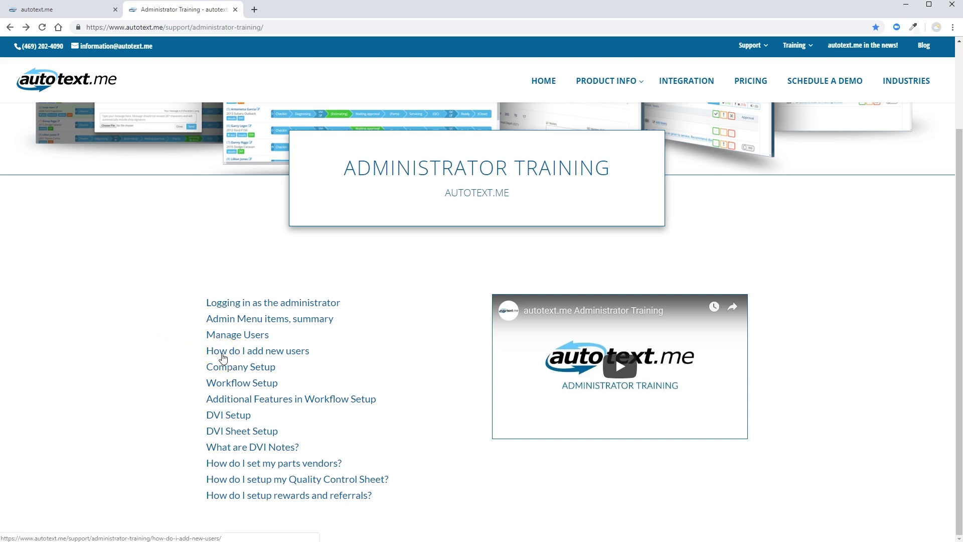
left_click(228, 342)
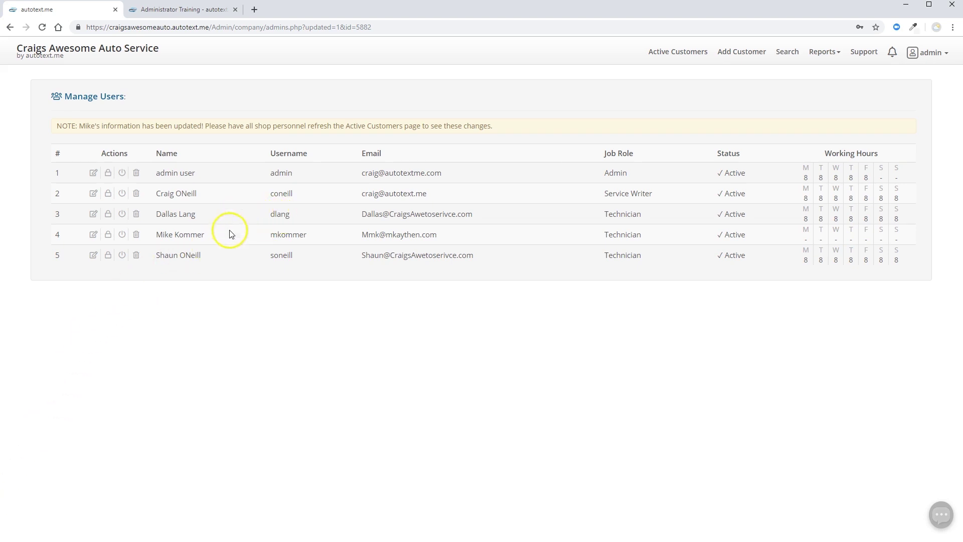
Examine how the usernames are formed in the user list, and return to the active customers page.
left_click(270, 194)
left_click_drag(270, 196, 295, 193)
left_click_drag(270, 255, 298, 255)
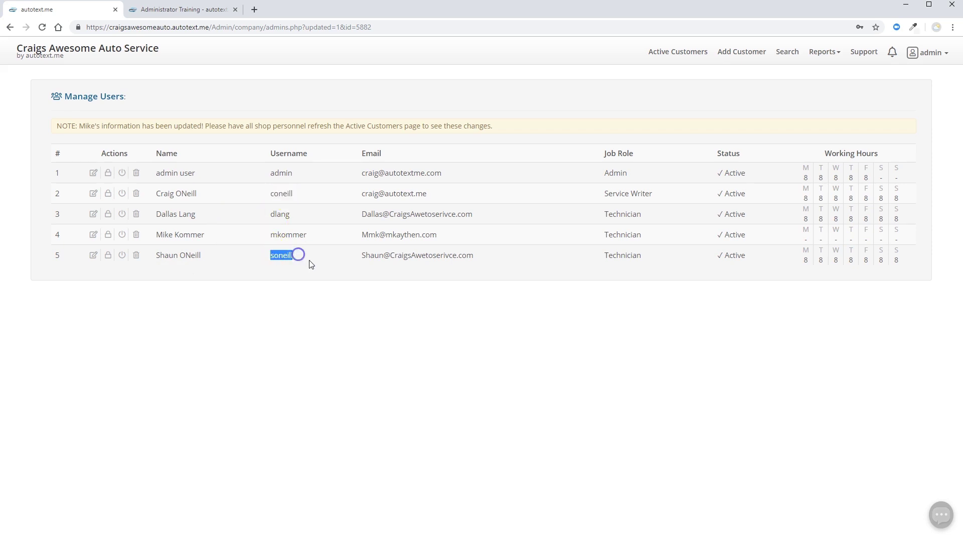
left_click(326, 326)
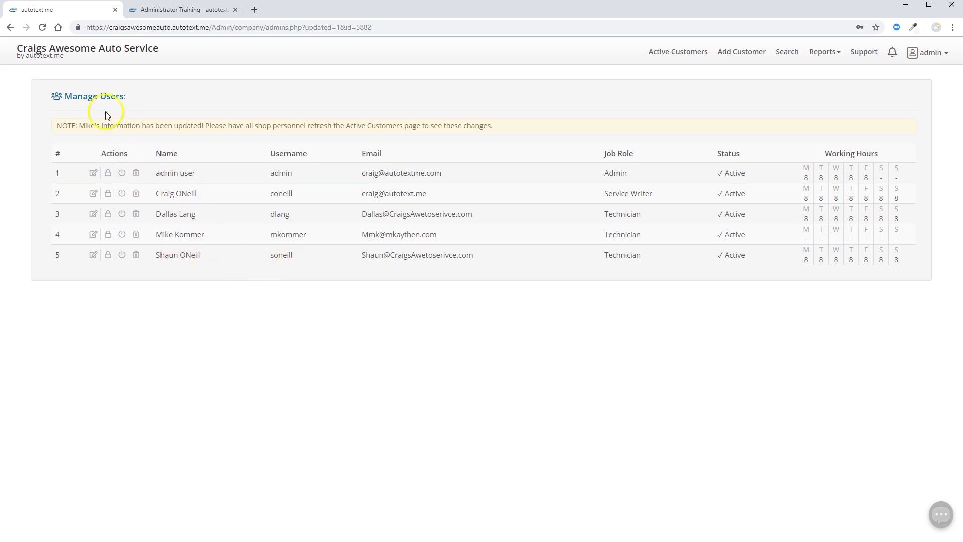
left_click(72, 58)
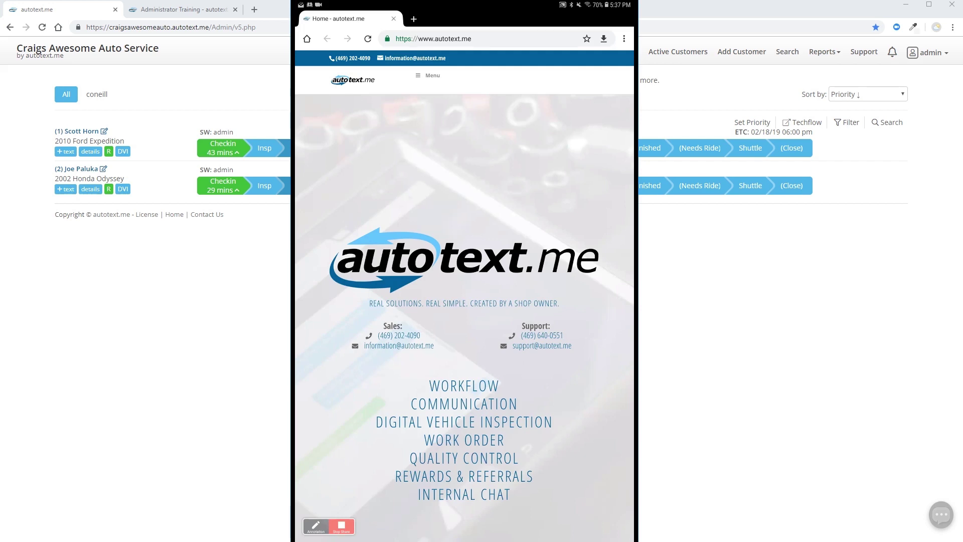
On the tablet's browser, paste the shop address craigsawesomeauto.autotext.me, load it, and sign in with the technician's saved credentials.
left_click(433, 38)
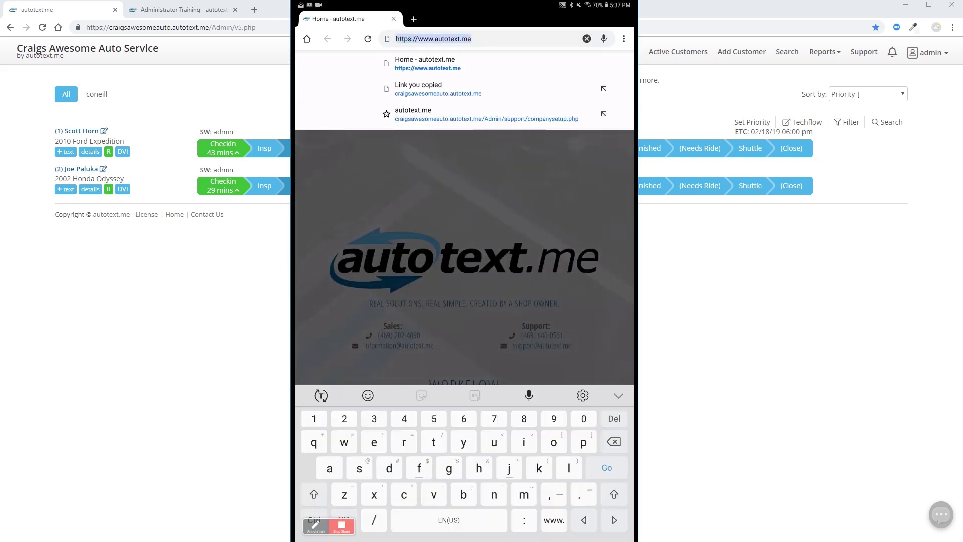
left_click(471, 38)
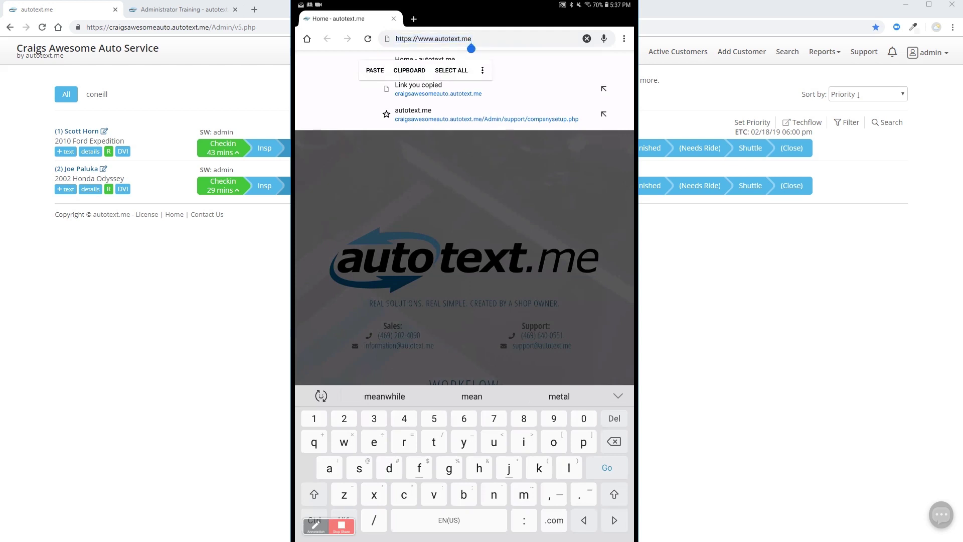
left_click(450, 70)
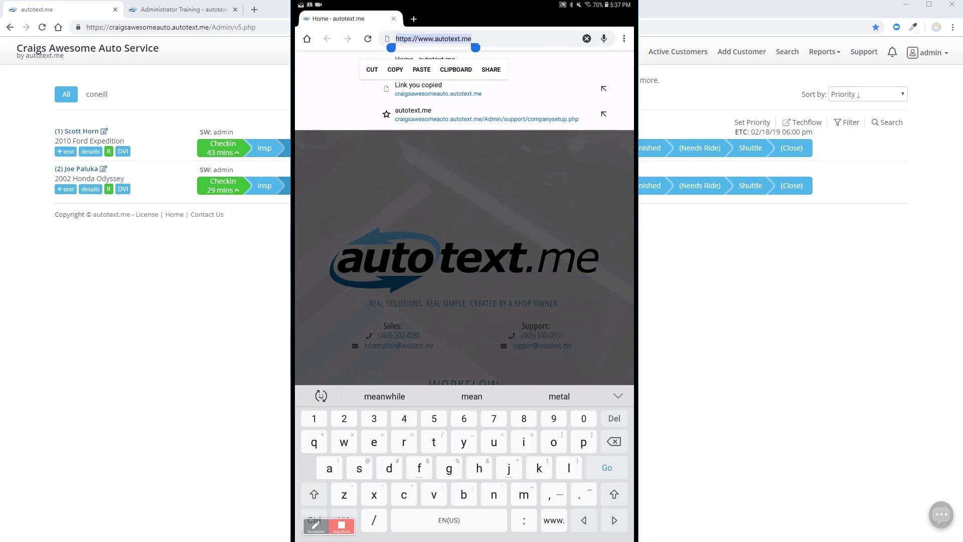
left_click(421, 69)
left_click(607, 467)
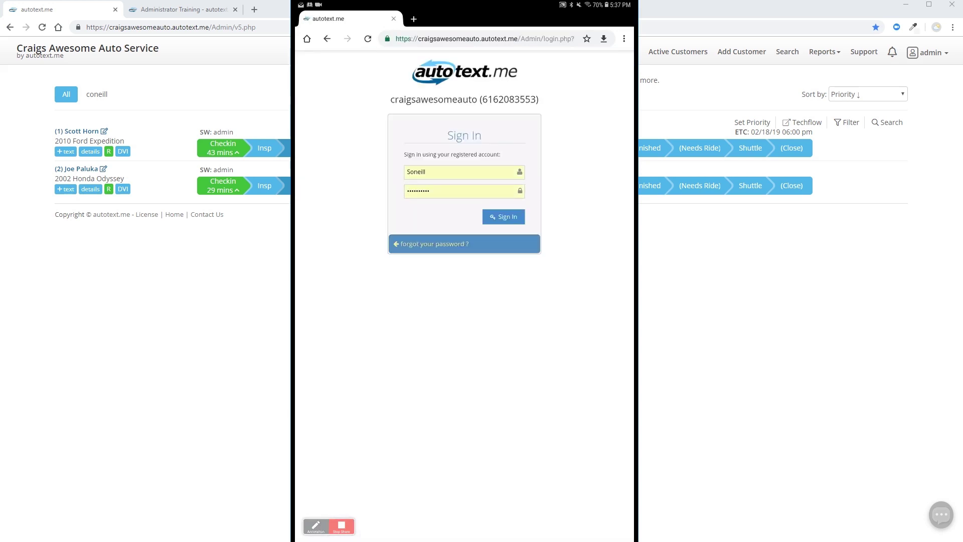
left_click(503, 217)
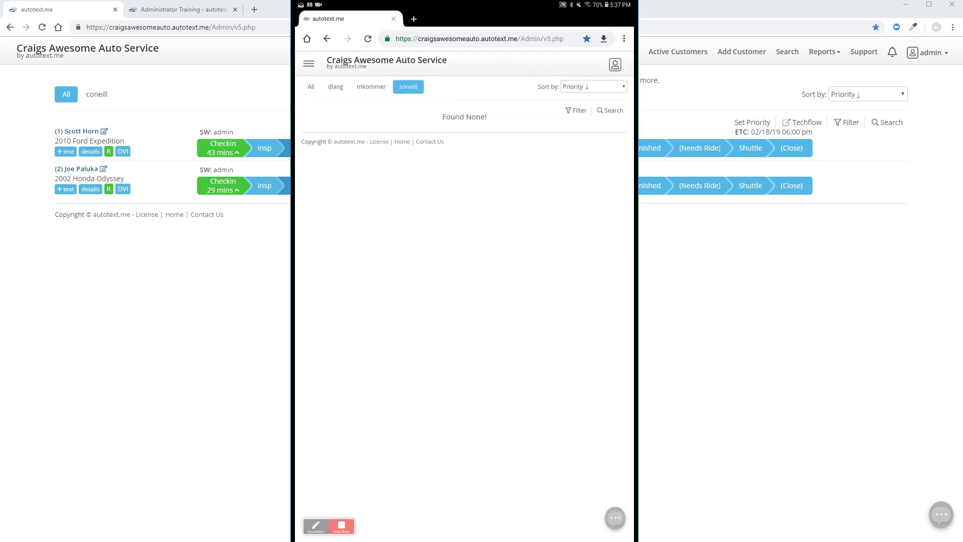
View all customers in the tablet's workflow list, and filter back to the signed-in technician's own customers.
left_click(311, 86)
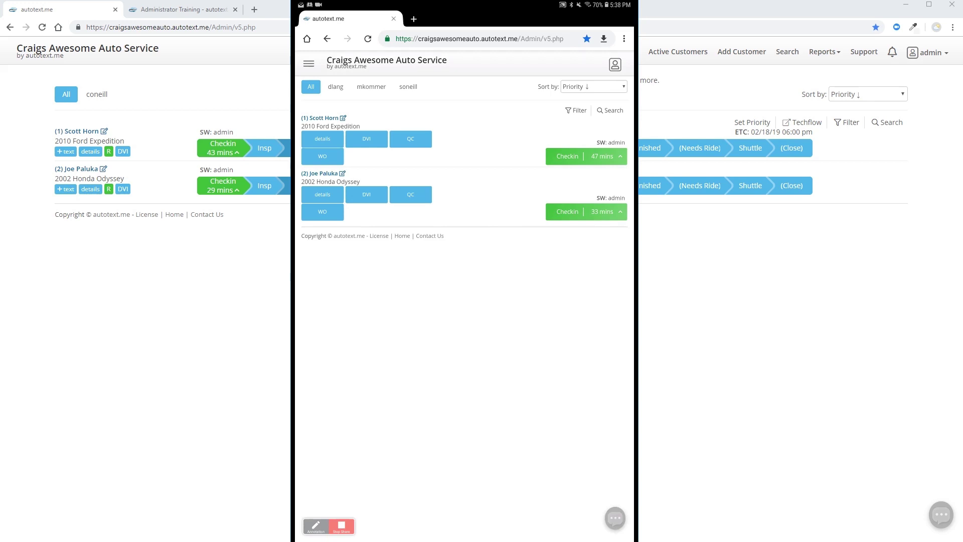
left_click(407, 86)
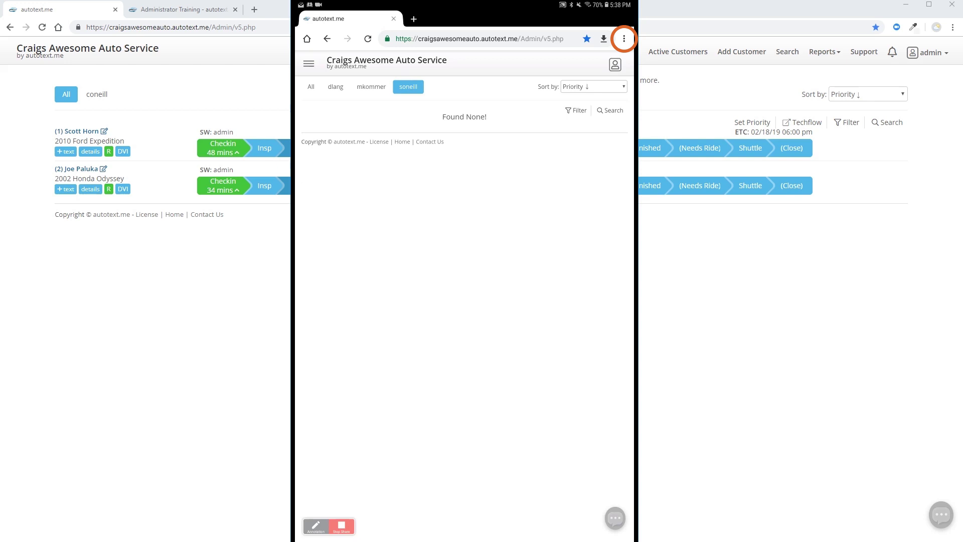
Add the shop page to the tablet's Home screen as a shortcut named autotext.me.
left_click(624, 38)
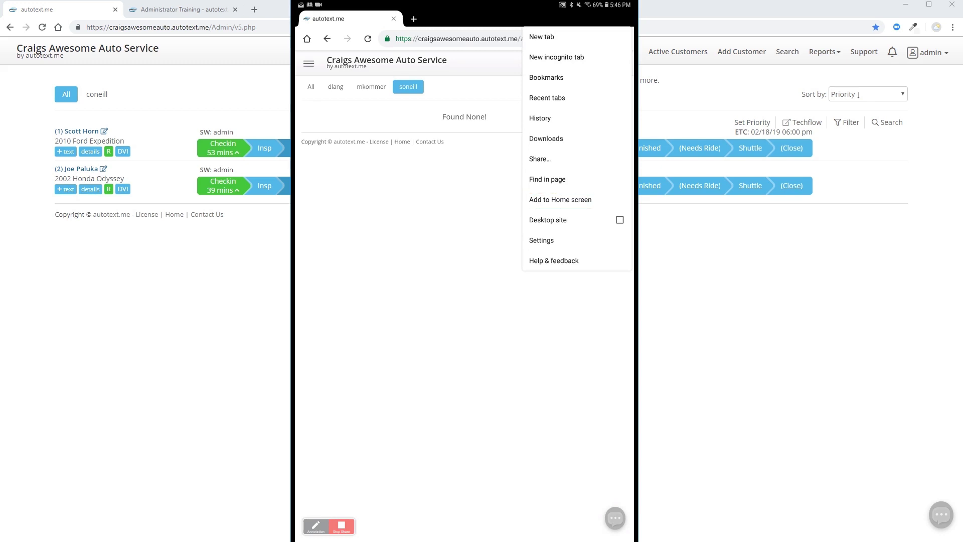
left_click(560, 200)
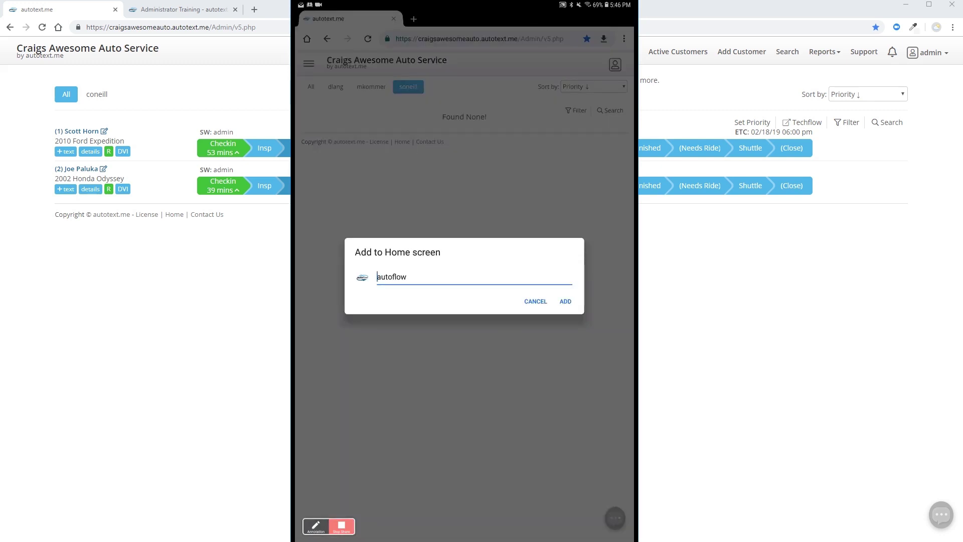
left_click(406, 277)
key("BackSpace")
key("BackSpace")
key("BackSpace")
key("BackSpace")
key("BackSpace")
key("BackSpace")
key("BackSpace")
key("BackSpace")
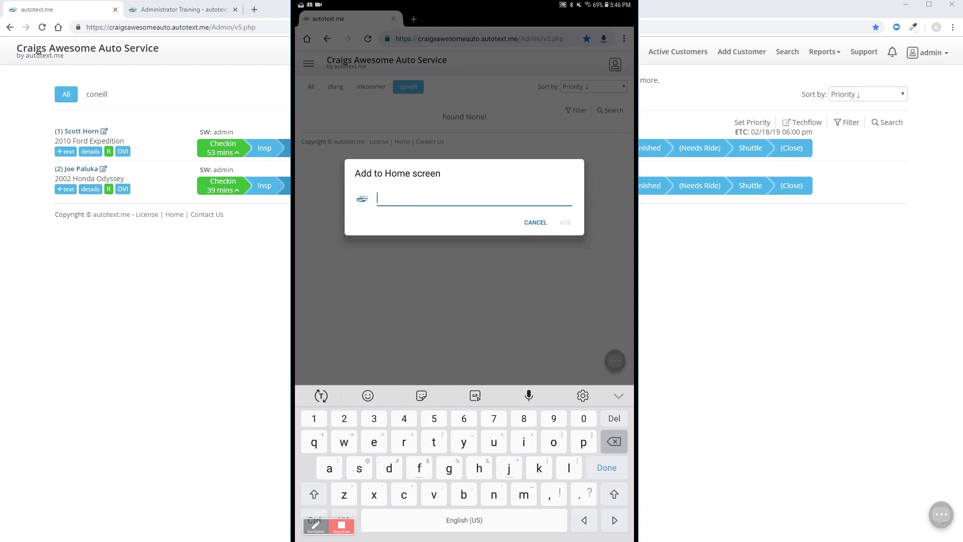
type("auto")
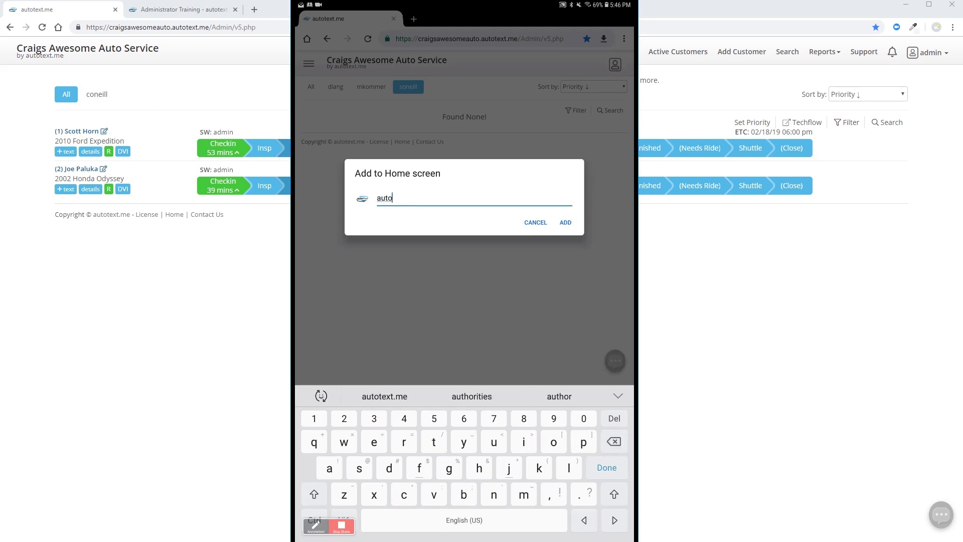
type("text.me")
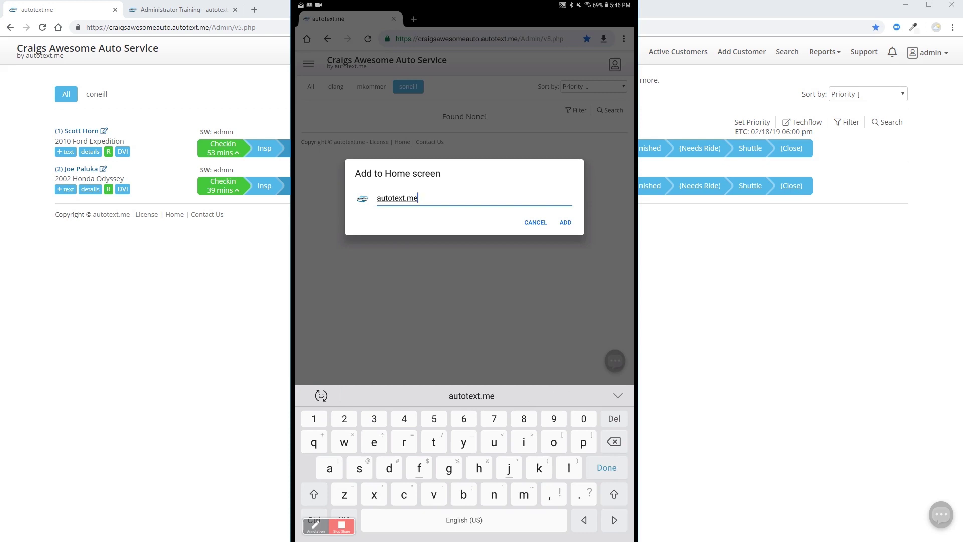
key("Return")
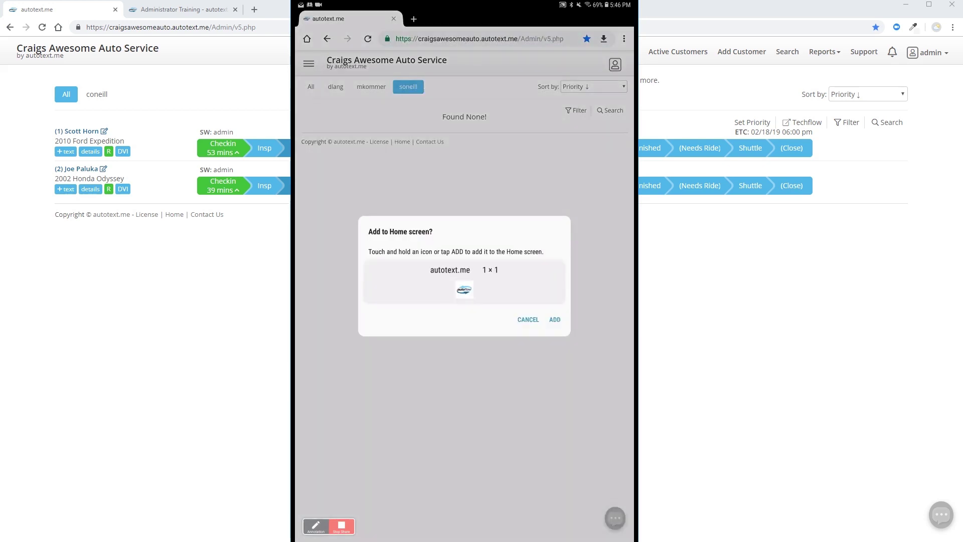
left_click(555, 319)
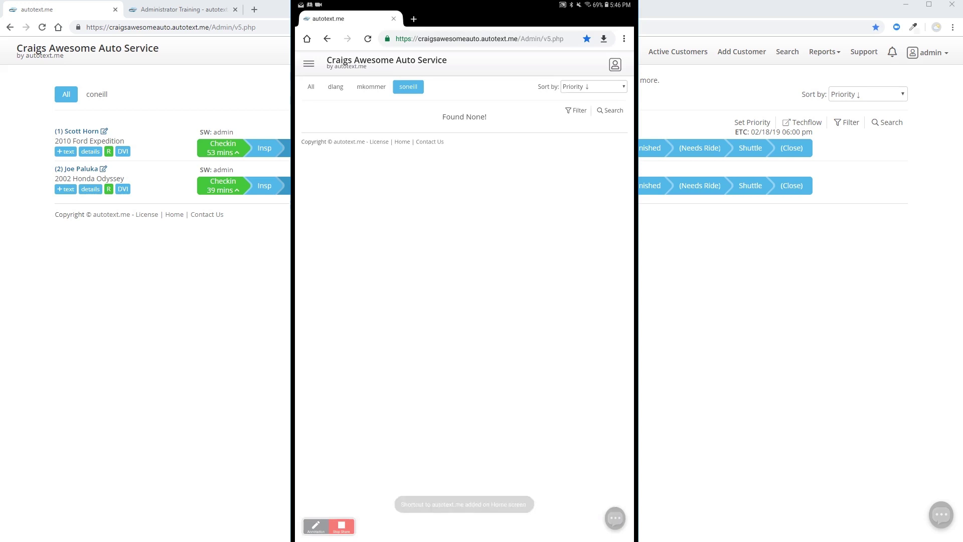
Move the autotext.me shortcut to the tablet's first home page beside Hangouts and launch it.
key("alt+Tab")
left_click(465, 526)
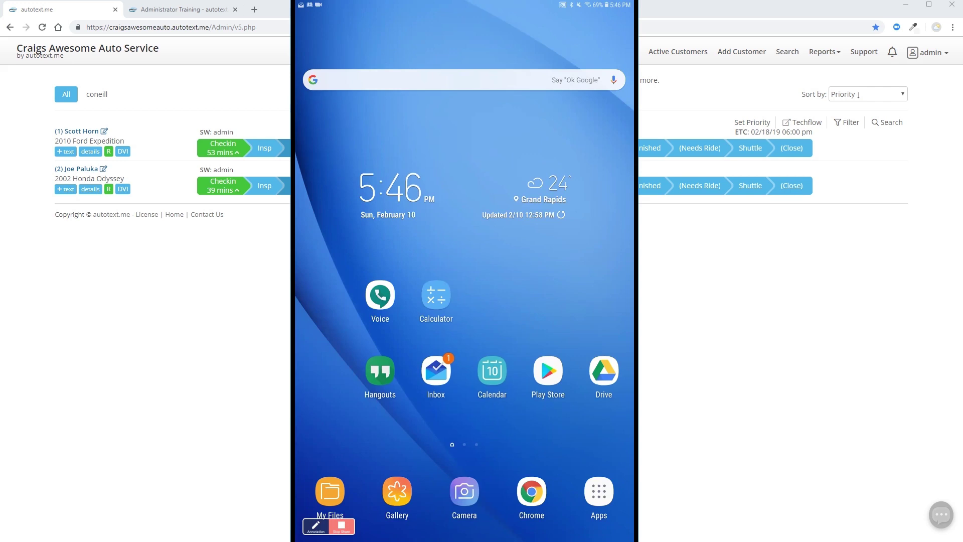
scroll(464, 271, "right", 1)
scroll(464, 271, "right", 1)
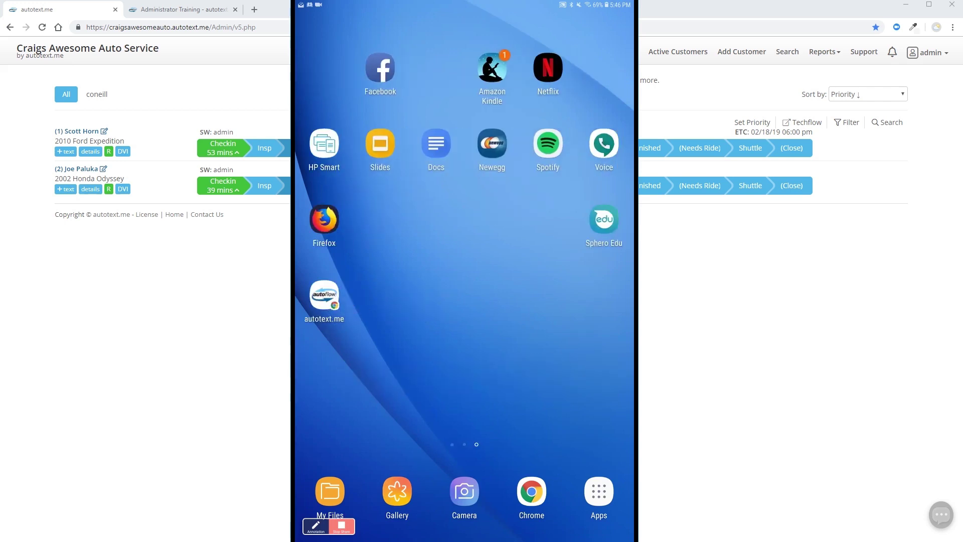
left_click(324, 295)
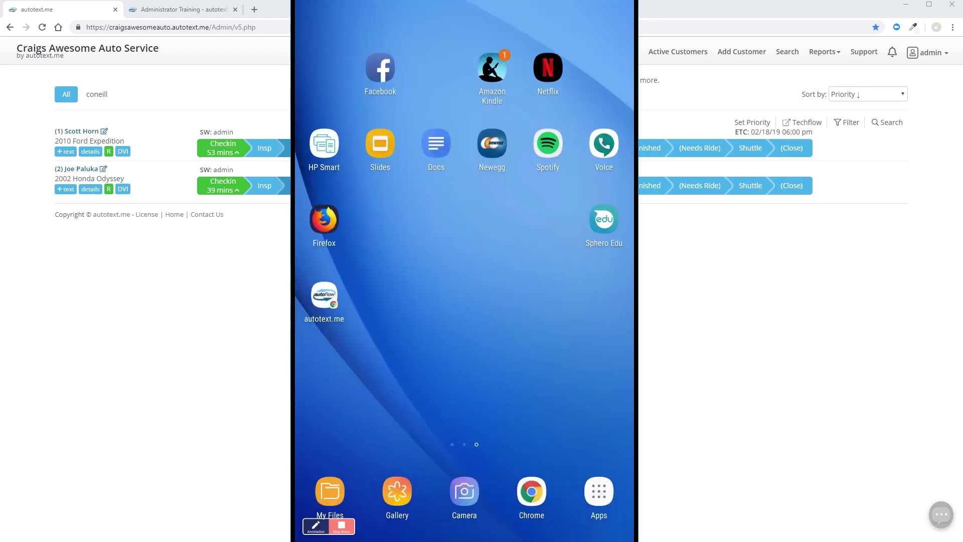
left_click_drag(324, 295, 324, 370)
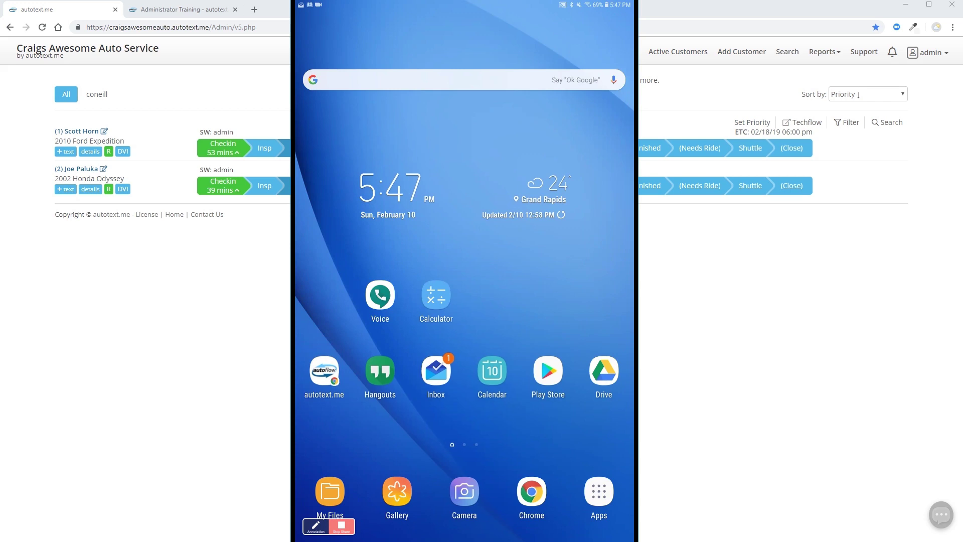
left_click(324, 370)
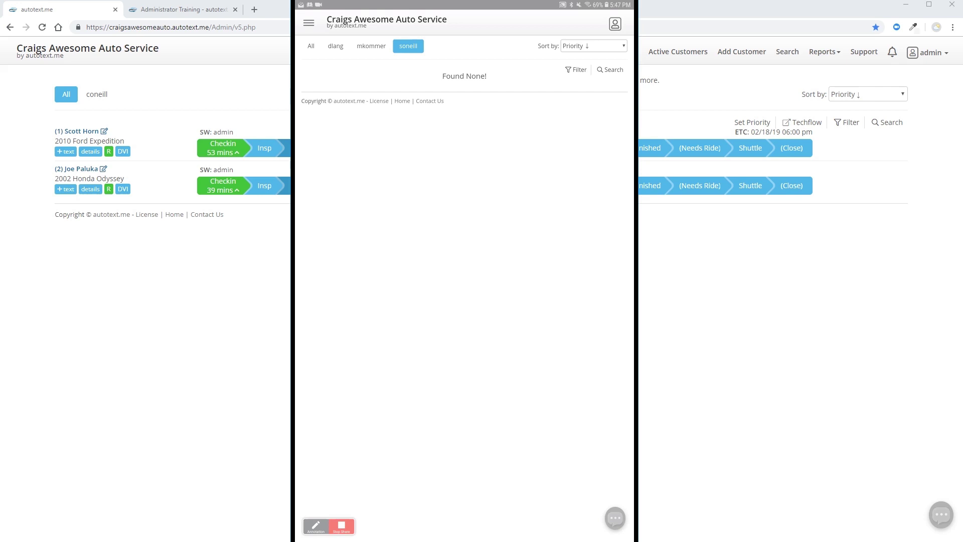
Assign both unassigned customers to the tablet's signed-in technician, with the 2002 Honda Odyssey as priority 1 and the 2010 Ford Expedition as priority 2.
left_click(710, 9)
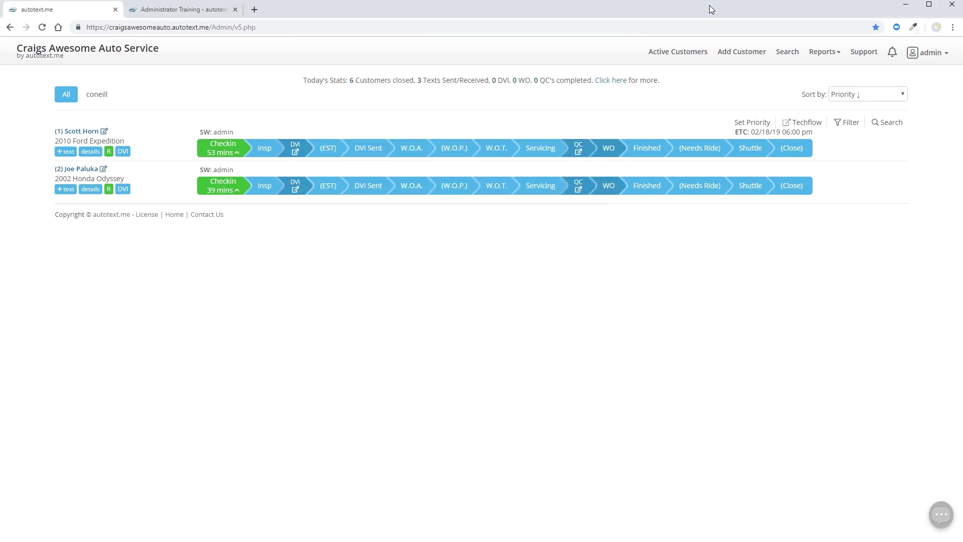
left_click(753, 123)
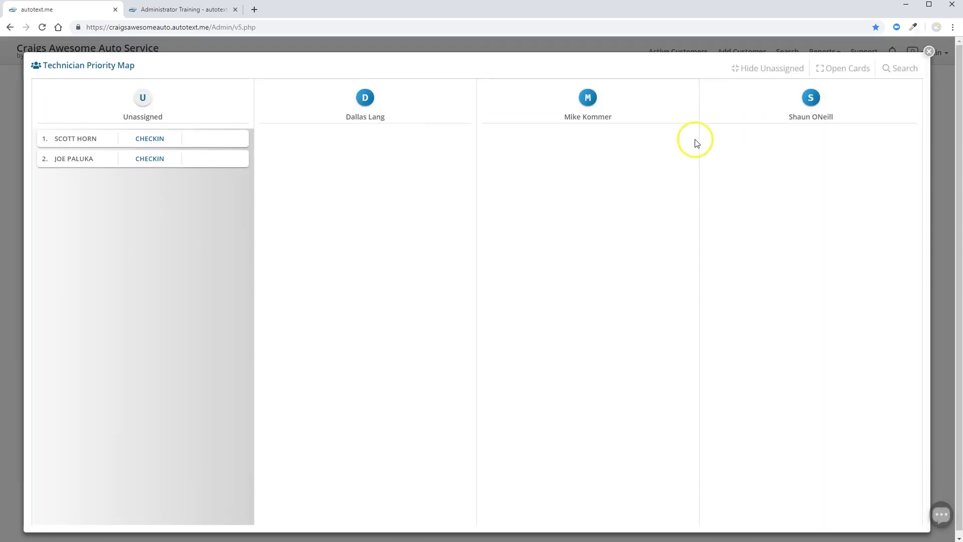
left_click_drag(75, 157, 729, 195)
left_click_drag(92, 148, 752, 182)
left_click(929, 51)
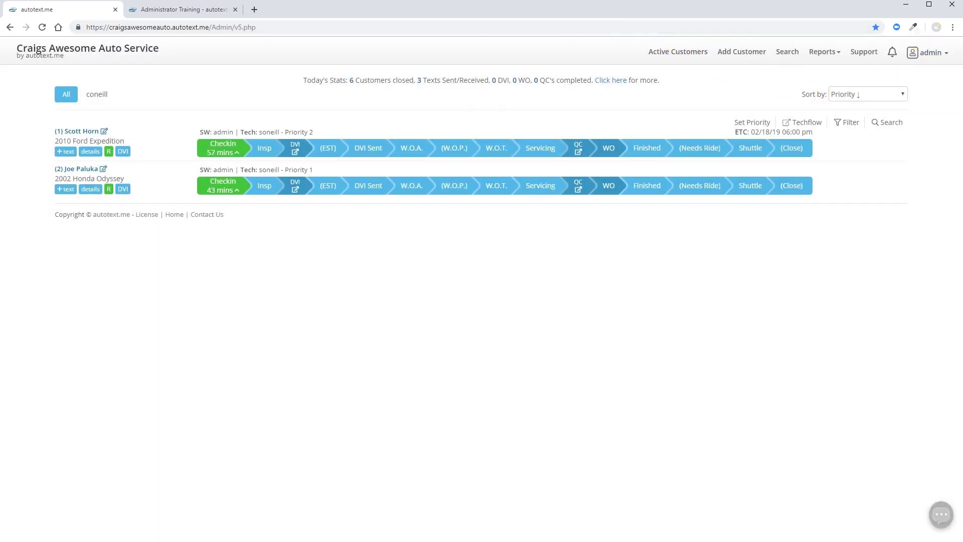
key("alt+Tab")
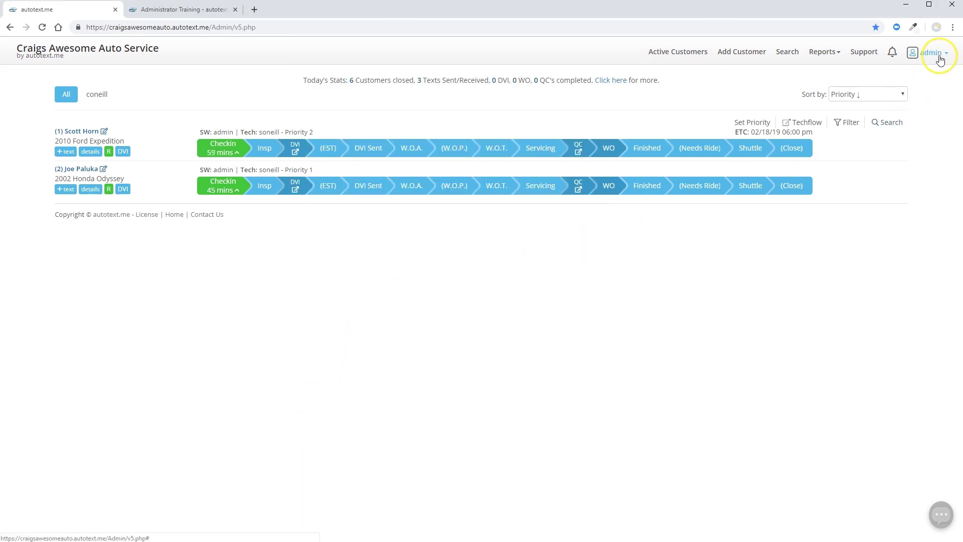
Open the autotext.me Service Advisor Training documentation from the support page's helpful resources.
left_click(868, 56)
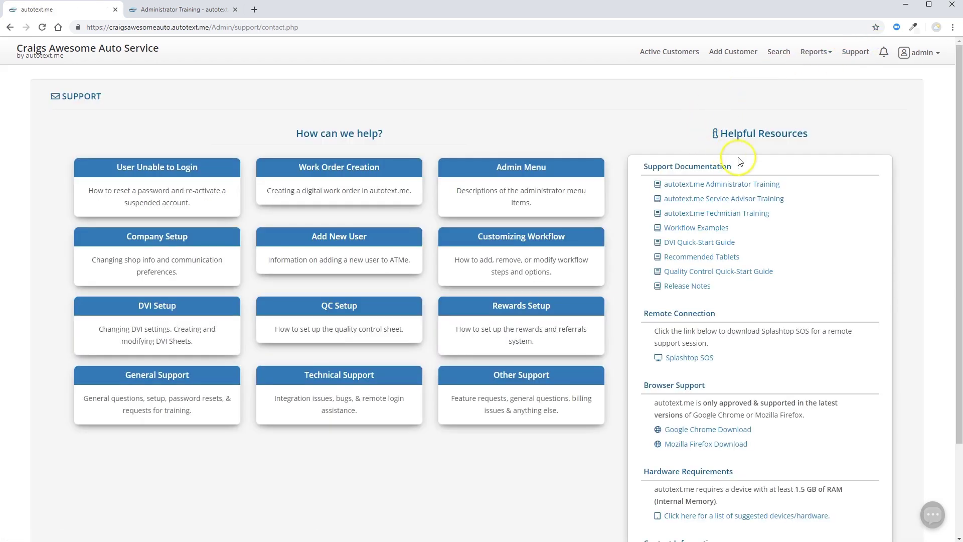
left_click(701, 200)
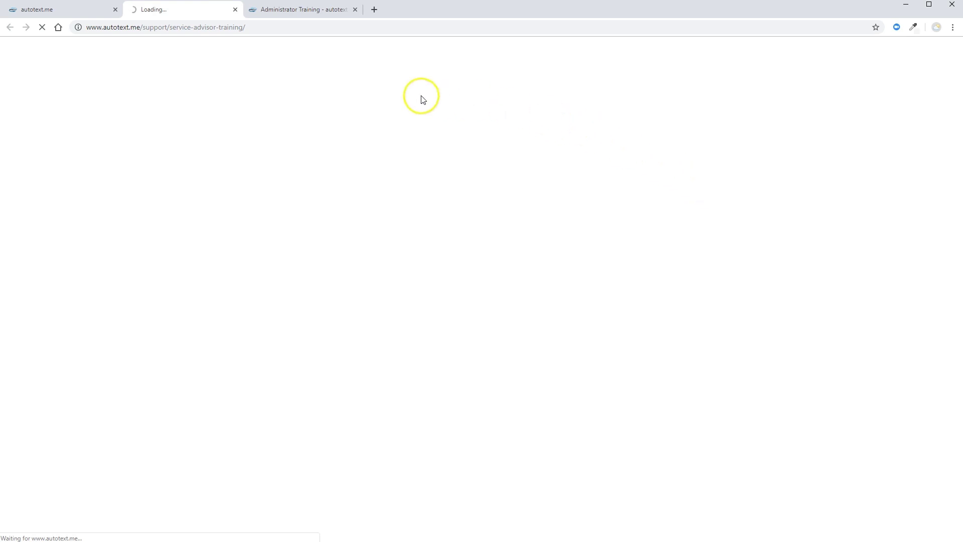